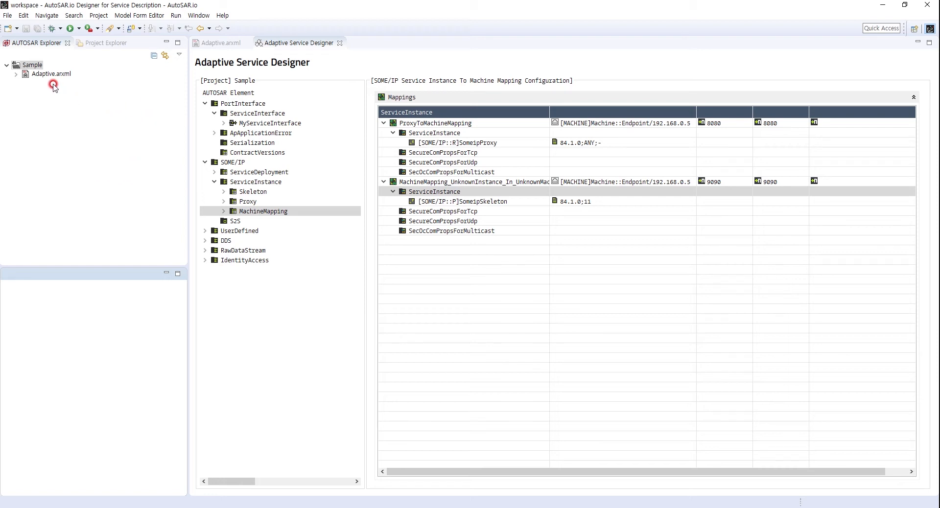
# Open the Adaptive Machine Designer for the Sample project.
pyautogui.rightClick(30, 65)
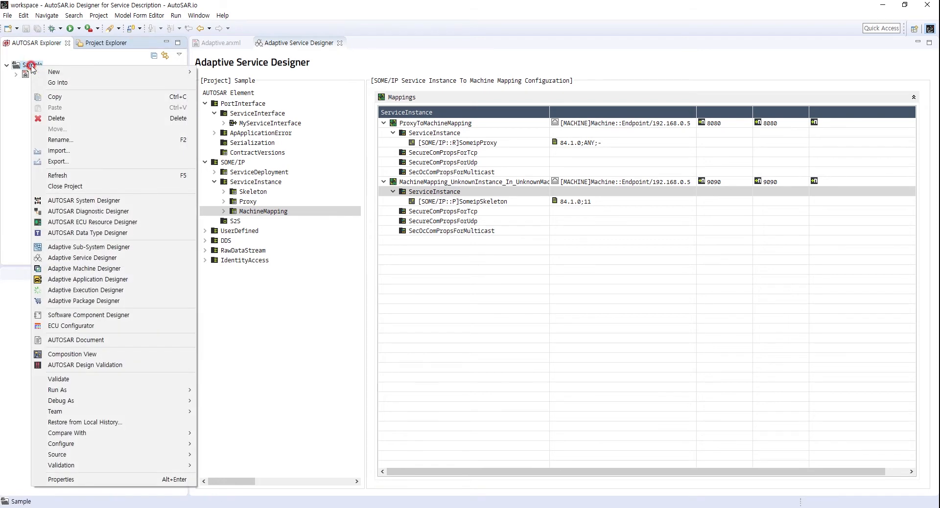
pyautogui.click(93, 269)
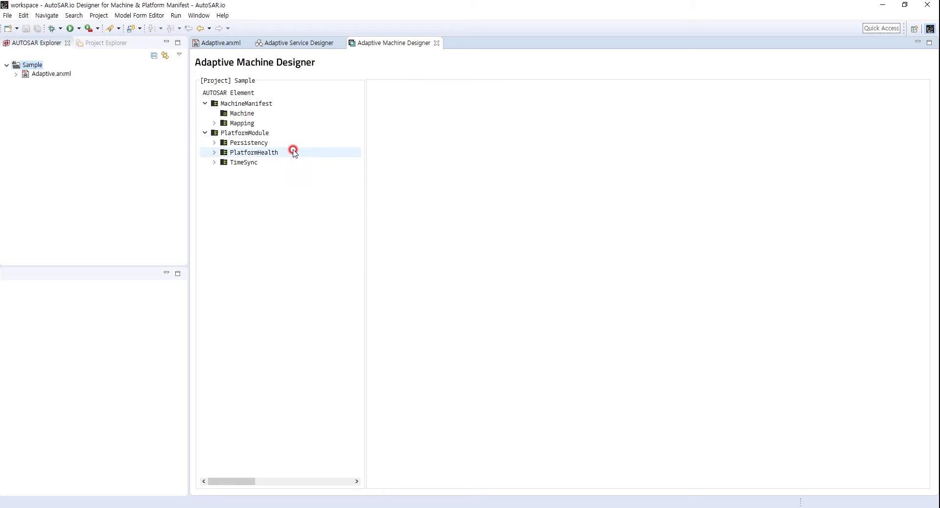
# Add a machine to the machine manifest, placing it in a new ARPackage named Machine under Adaptive.arxml.
pyautogui.click(243, 114)
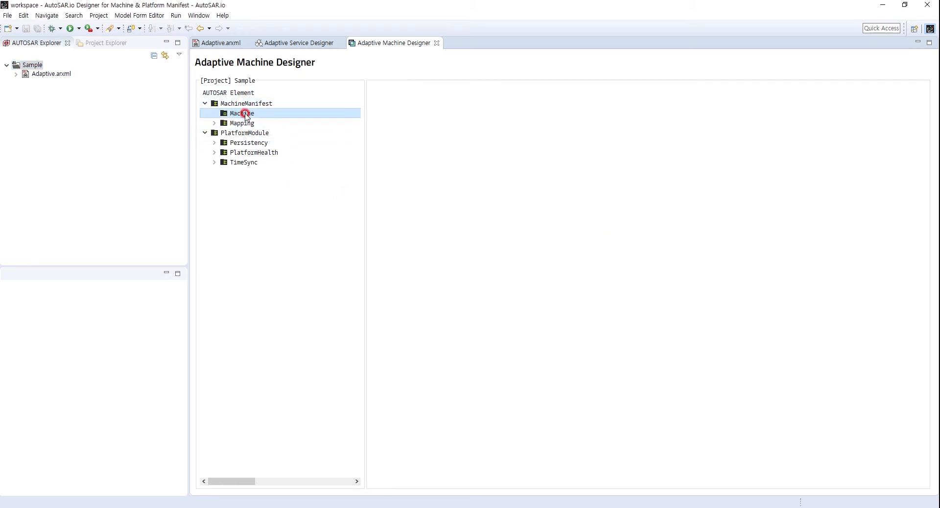
pyautogui.rightClick(247, 115)
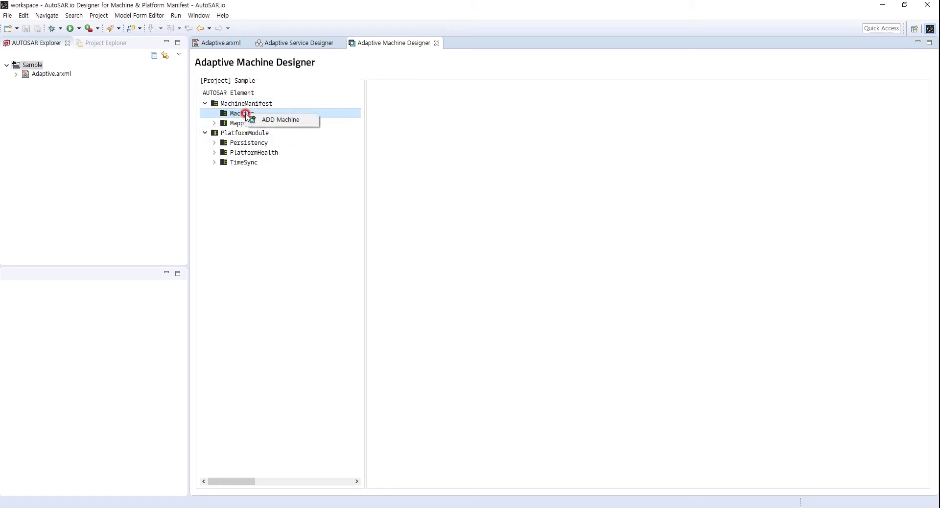
pyautogui.click(280, 121)
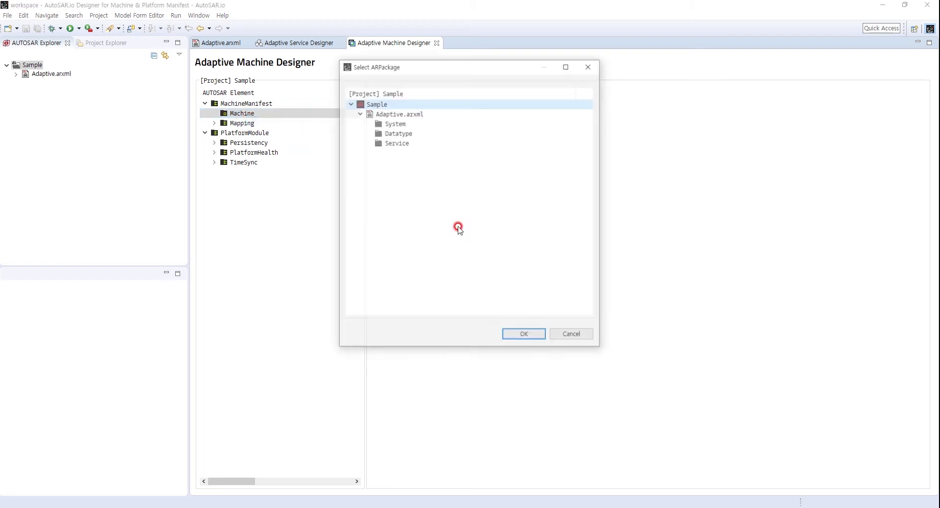
pyautogui.click(381, 118)
pyautogui.rightClick(384, 117)
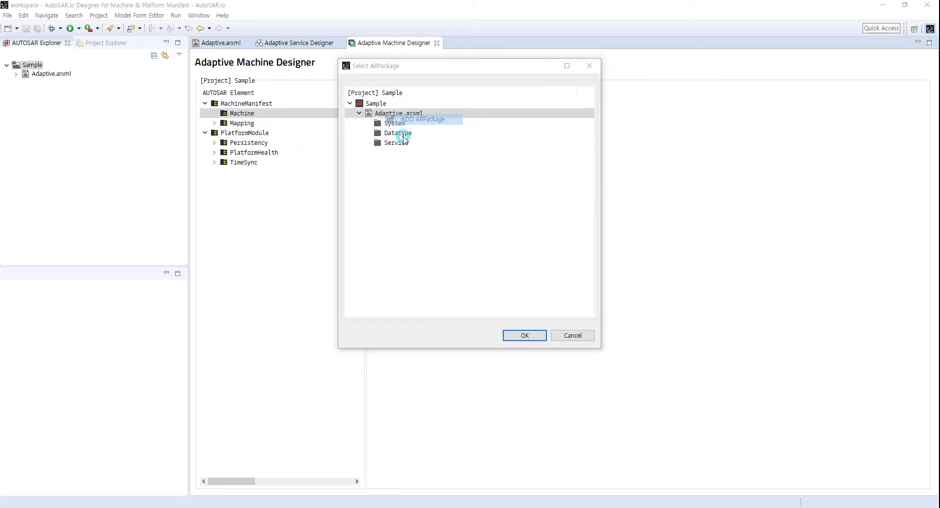
pyautogui.click(420, 120)
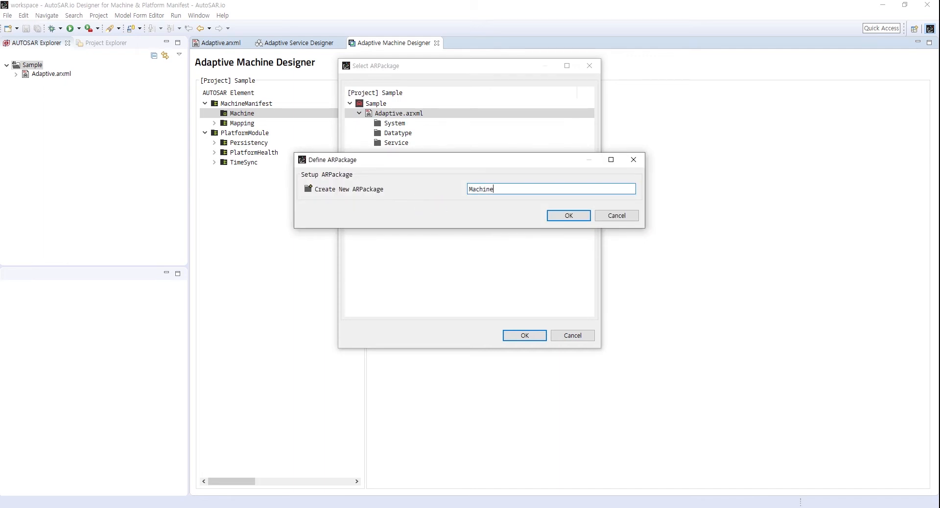
pyautogui.click(568, 216)
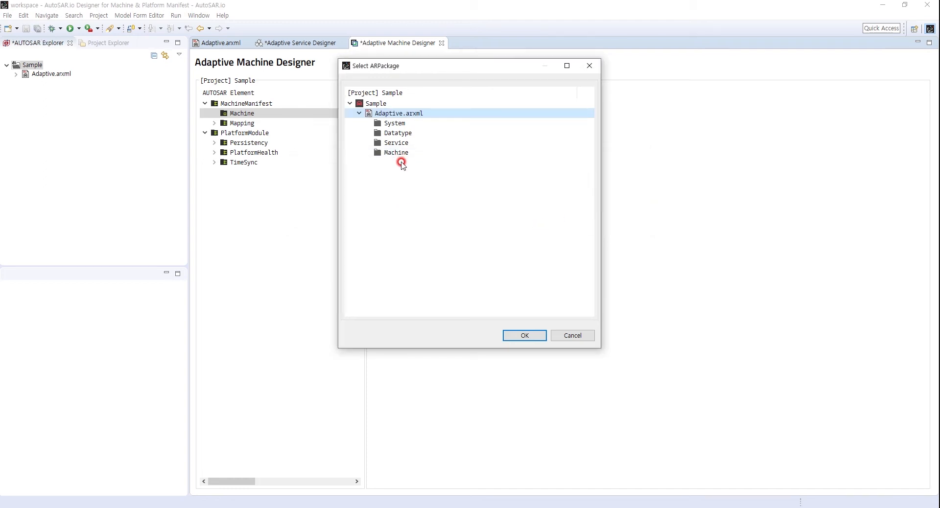
pyautogui.click(358, 154)
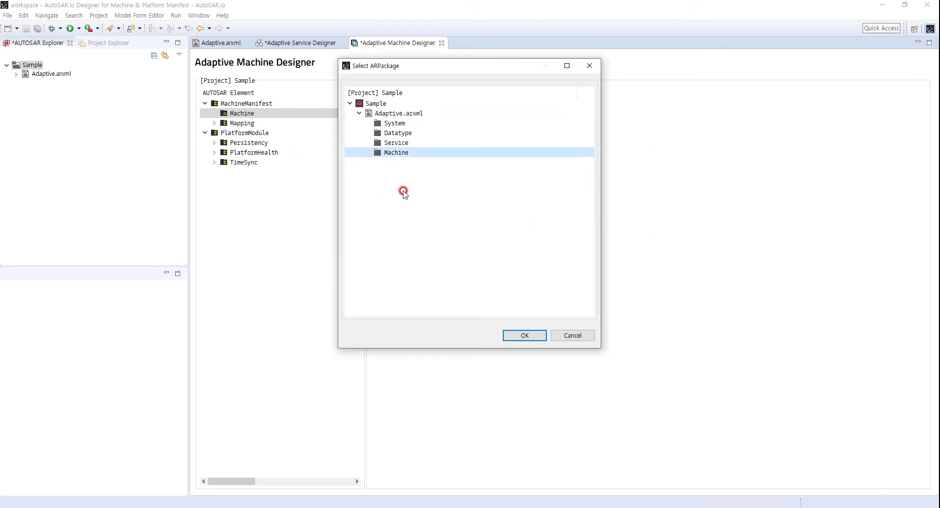
pyautogui.click(522, 335)
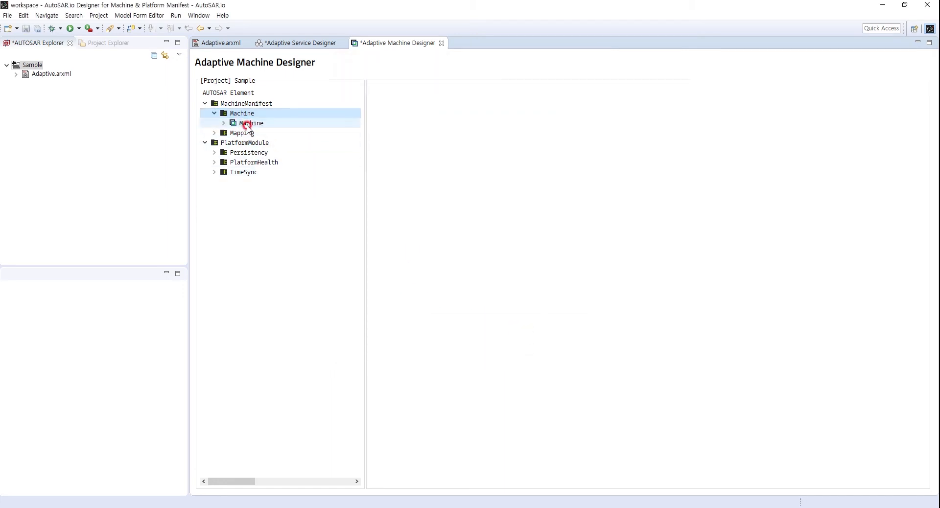
# Rename the newly added machine to MyMachine.
pyautogui.click(248, 124)
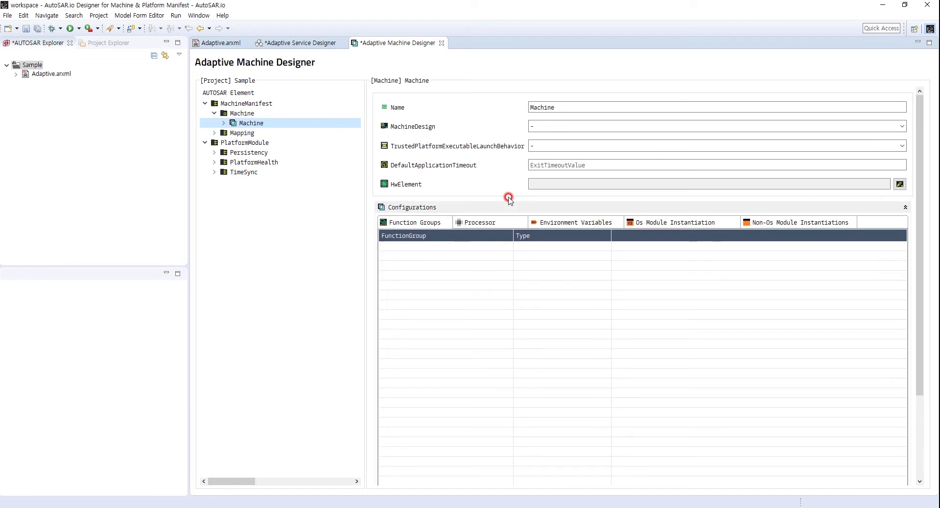
pyautogui.click(528, 107)
pyautogui.write('My')
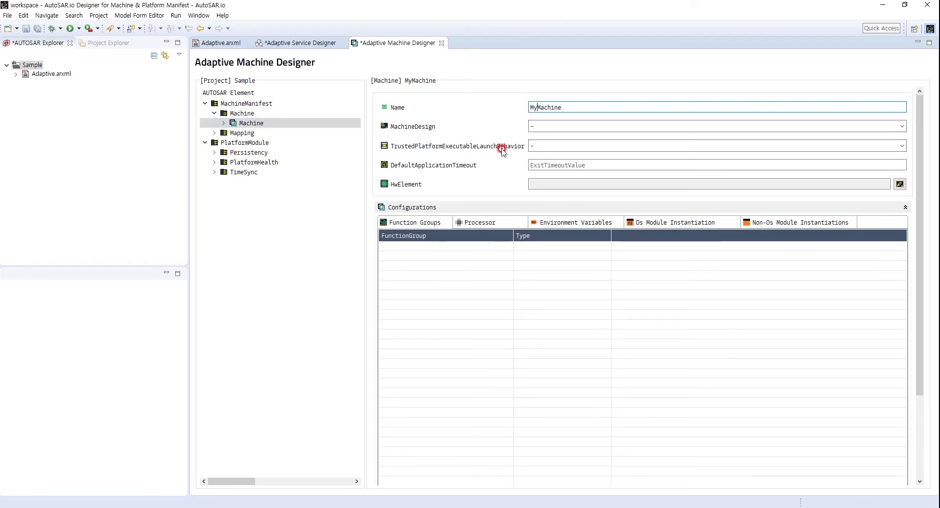
# Set the machine's MachineDesign to Machine and its TrustedPlatformExecutableLaunchBehavior to NO-TRUSTED-PLATFORM-SUPPORT.
pyautogui.click(883, 122)
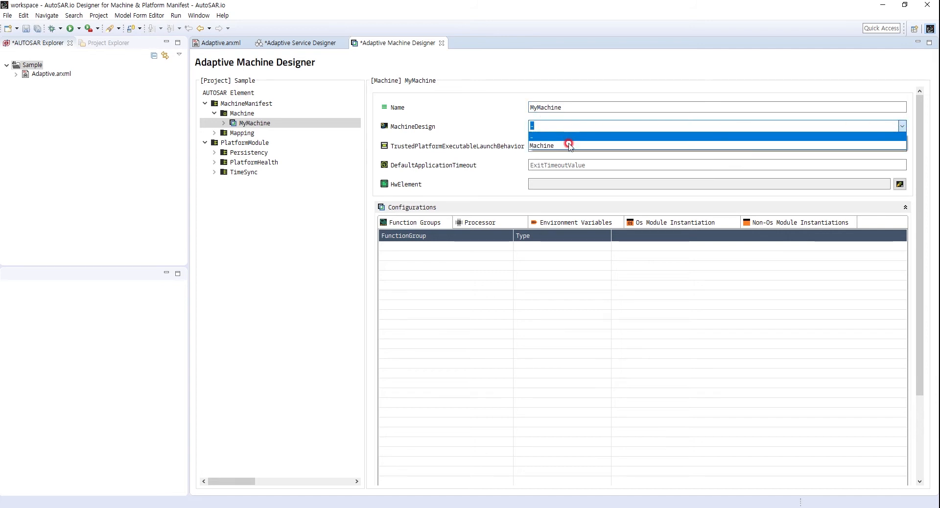
pyautogui.click(568, 146)
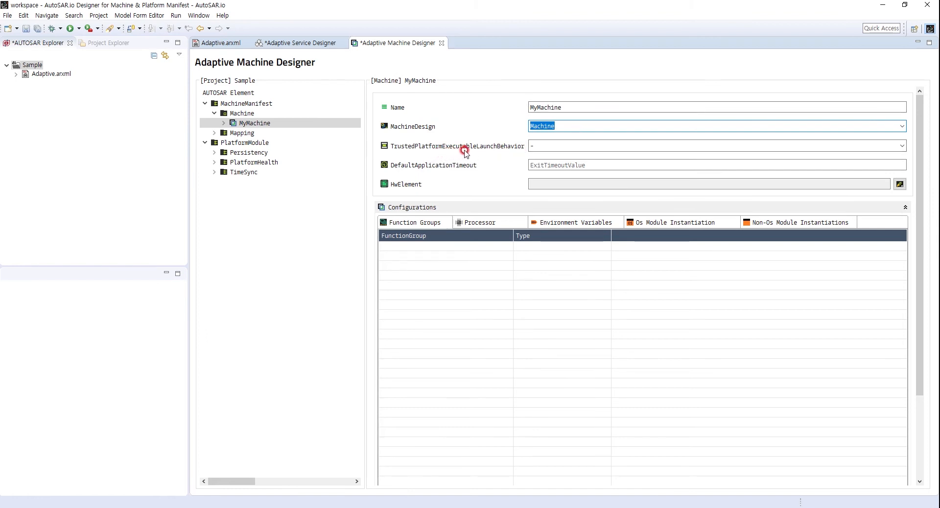
pyautogui.click(901, 146)
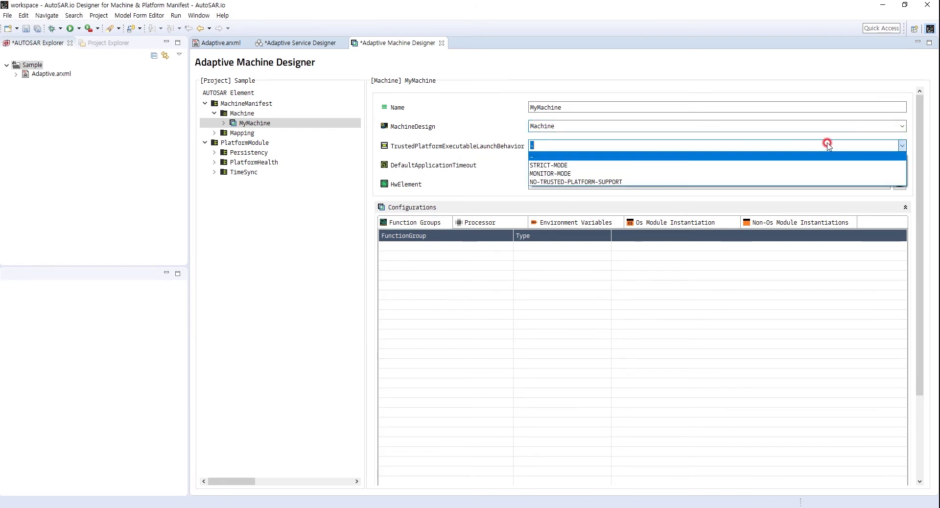
pyautogui.click(587, 183)
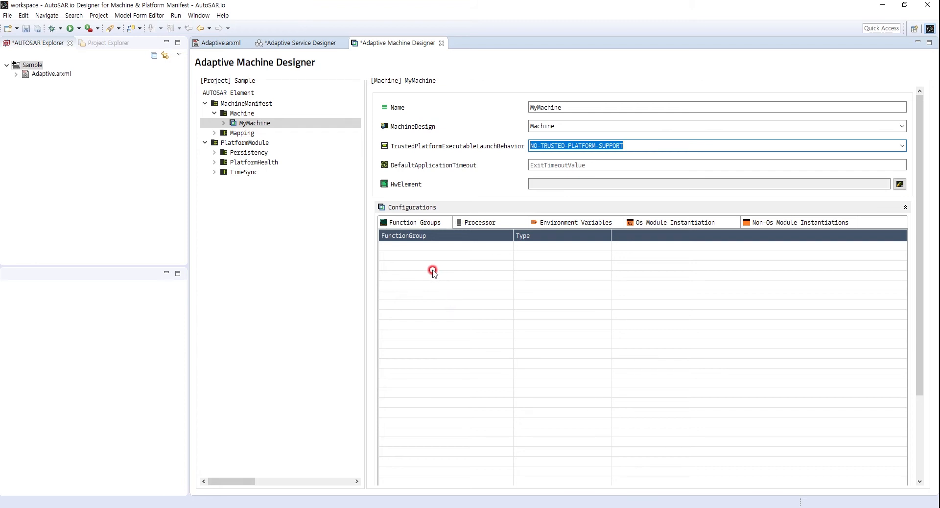
# Add a function group to MyMachine and set its type to MachineState.
pyautogui.click(421, 258)
pyautogui.rightClick(421, 258)
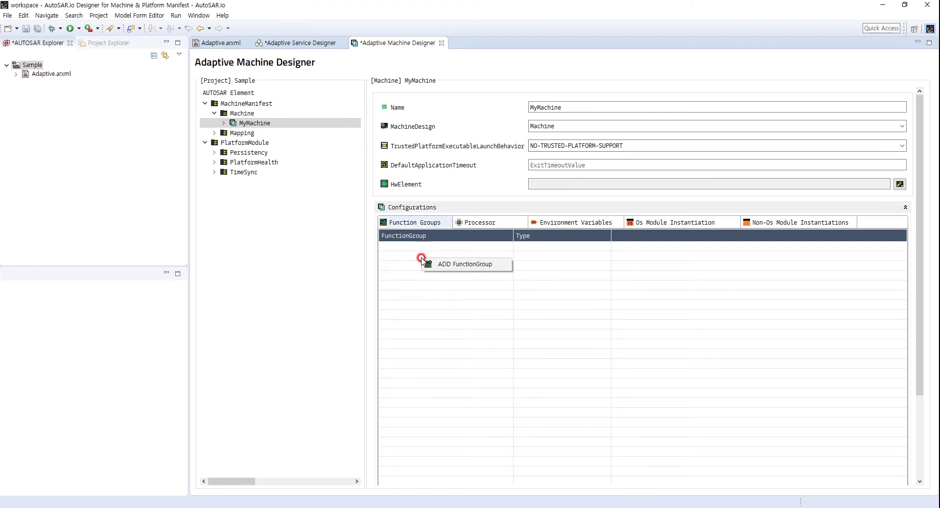
pyautogui.click(450, 269)
pyautogui.click(545, 246)
pyautogui.click(575, 246)
pyautogui.click(607, 246)
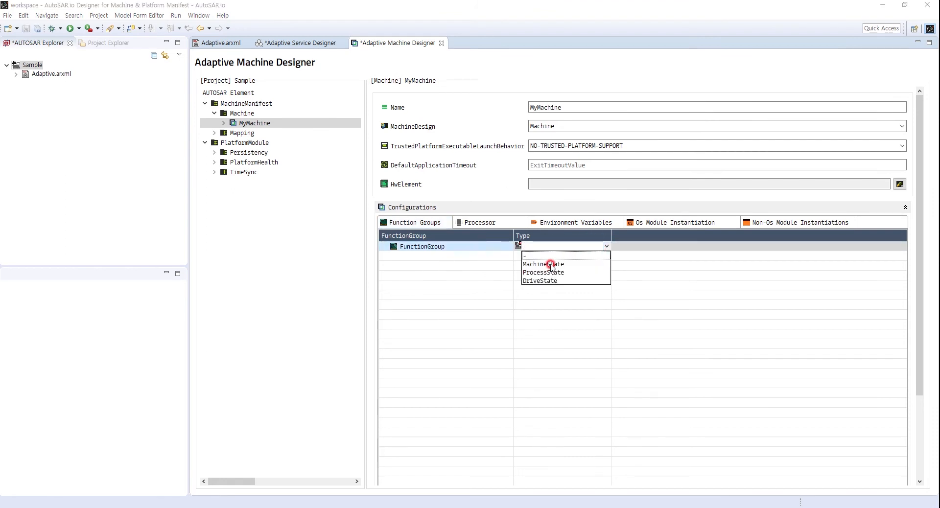
pyautogui.click(548, 264)
# Rename the first function group to MachineState and expand its list of states.
pyautogui.click(433, 263)
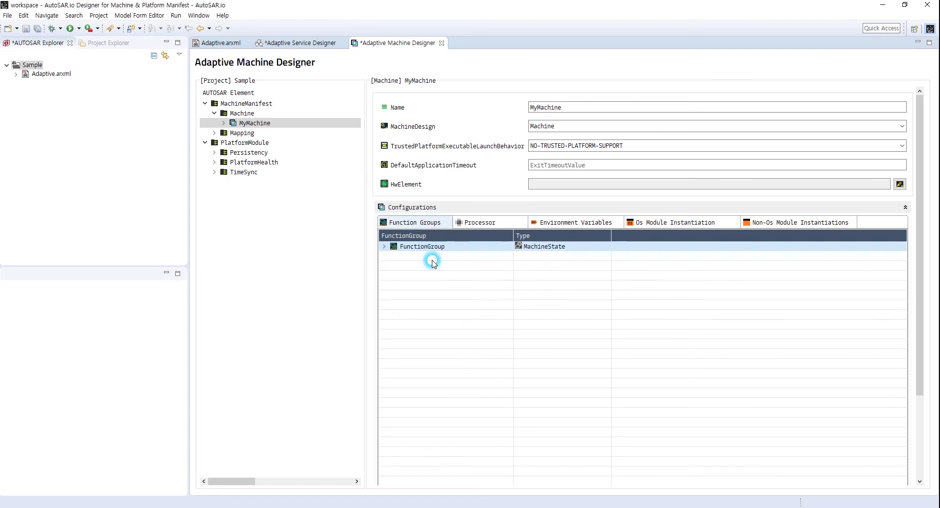
pyautogui.click(445, 245)
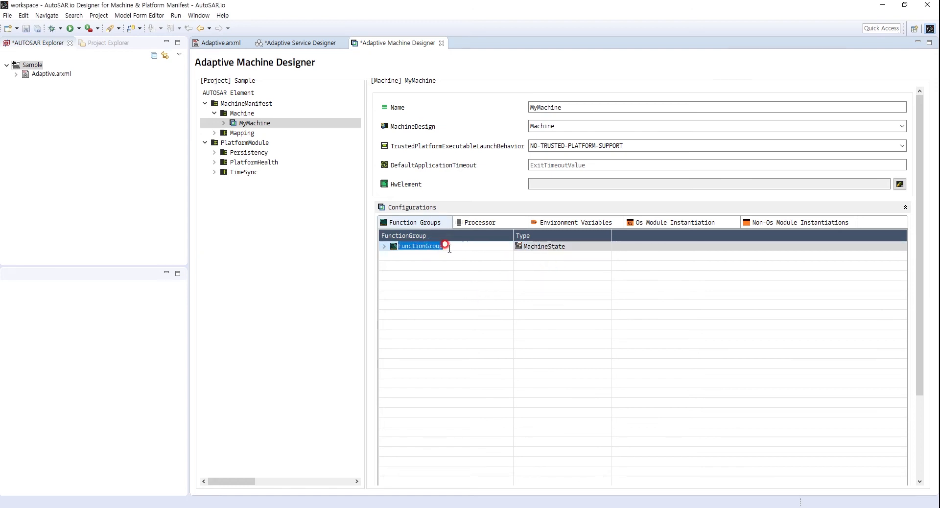
pyautogui.write('MachineState')
pyautogui.click(462, 283)
pyautogui.click(384, 246)
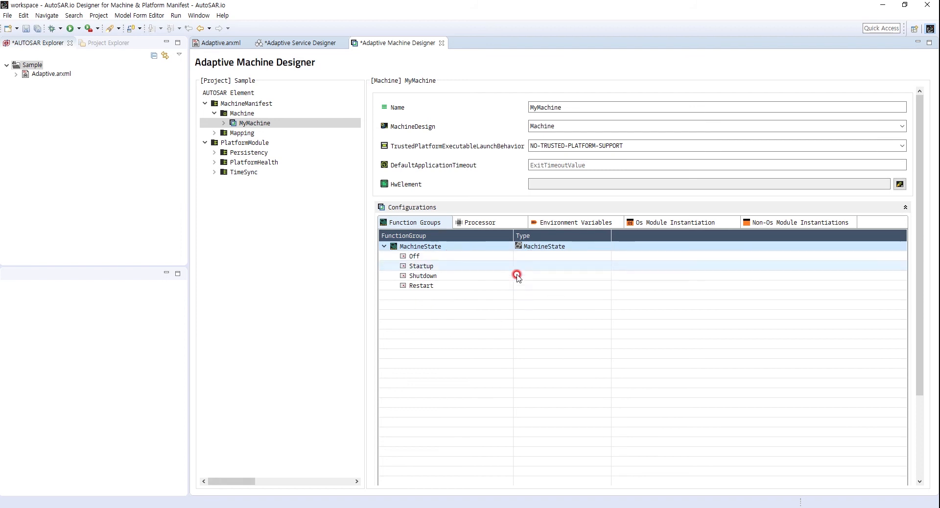
# Add a second function group to MyMachine and set its type to DriveState.
pyautogui.rightClick(420, 307)
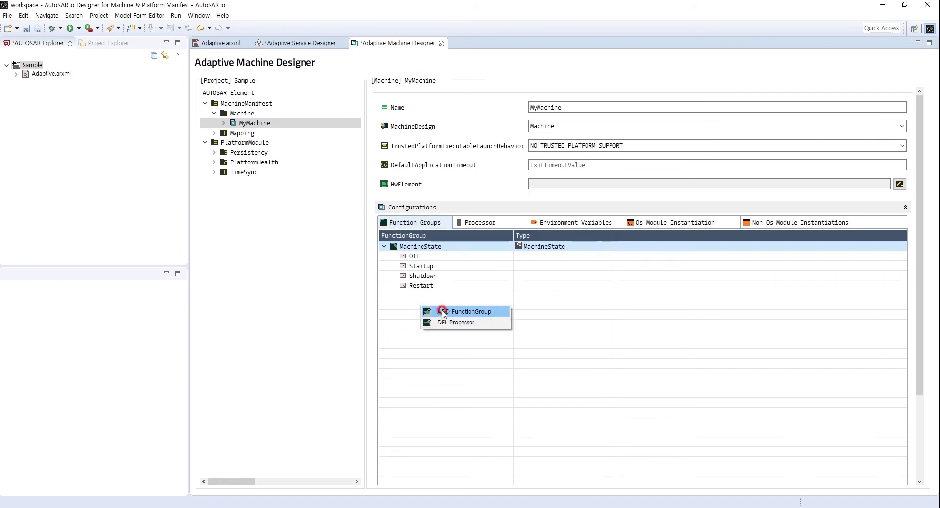
pyautogui.click(444, 313)
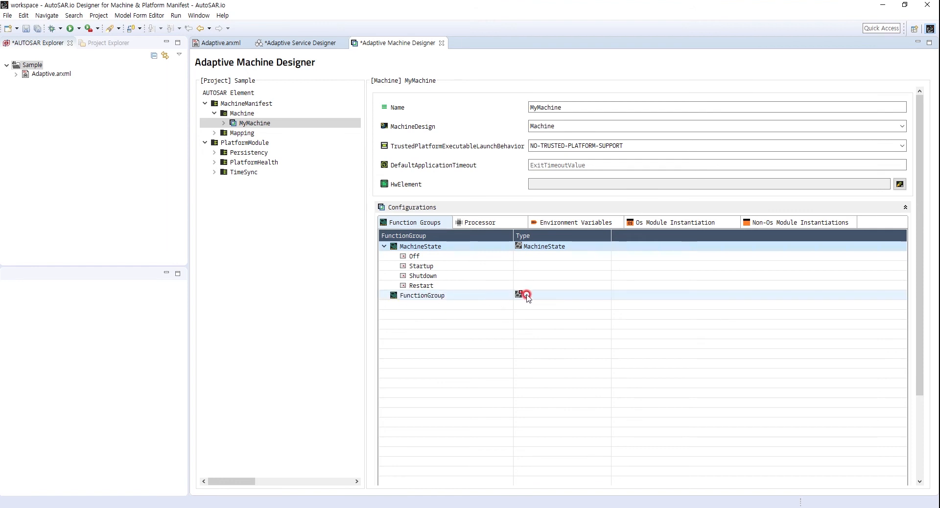
pyautogui.click(592, 295)
pyautogui.click(604, 294)
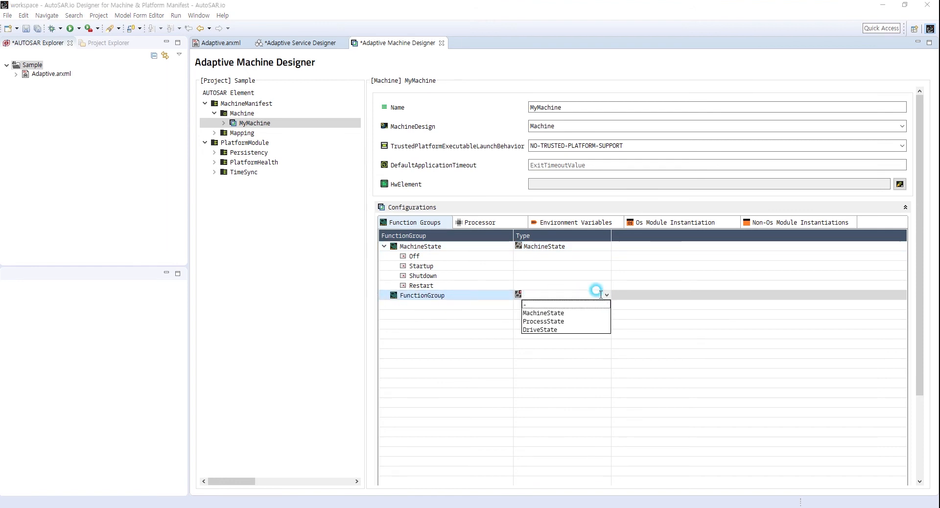
pyautogui.click(544, 331)
# Rename the second function group to DriveState and expand its list of states.
pyautogui.click(451, 293)
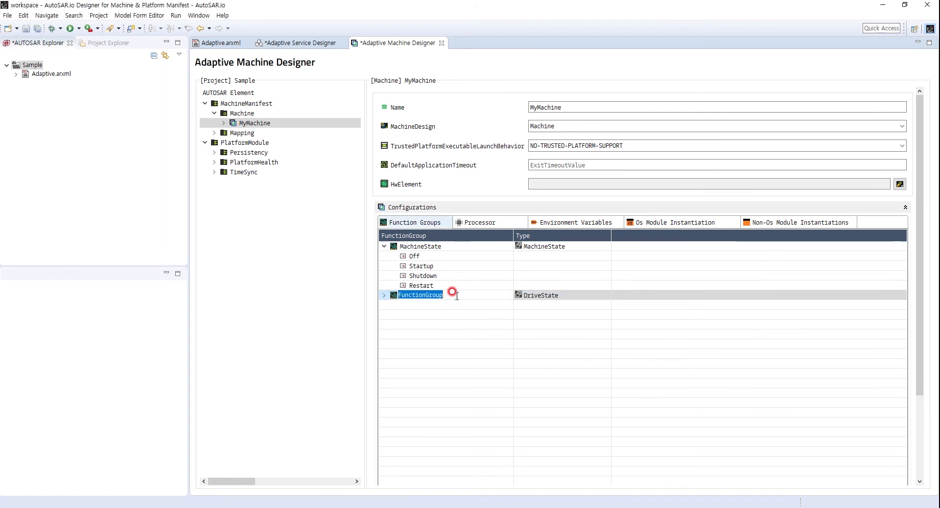
pyautogui.write('DriveS')
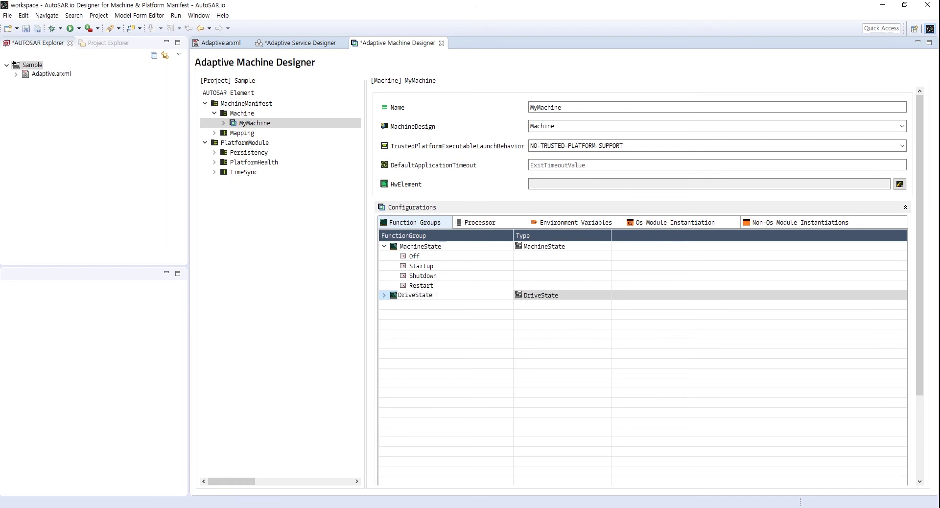
pyautogui.write('tate')
pyautogui.click(454, 295)
pyautogui.click(385, 296)
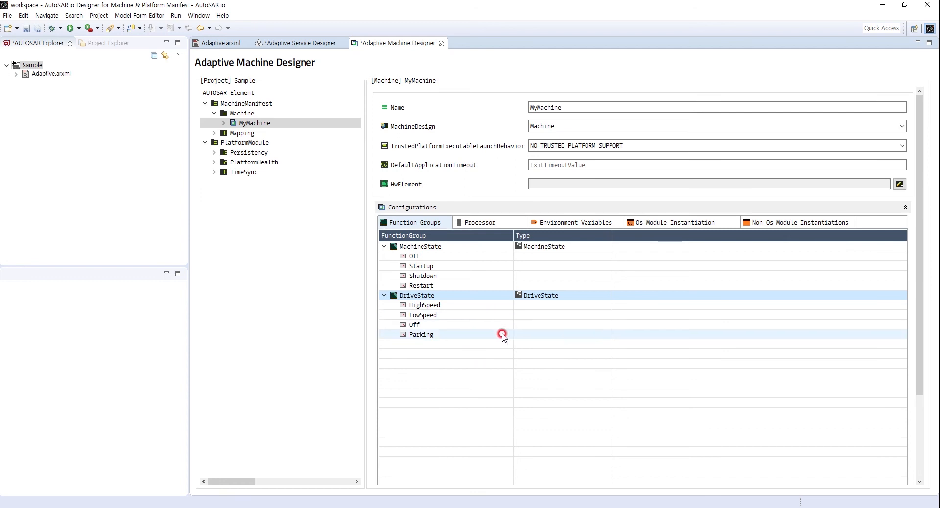
# Add a processor to MyMachine's configuration and create one core under it.
pyautogui.click(479, 223)
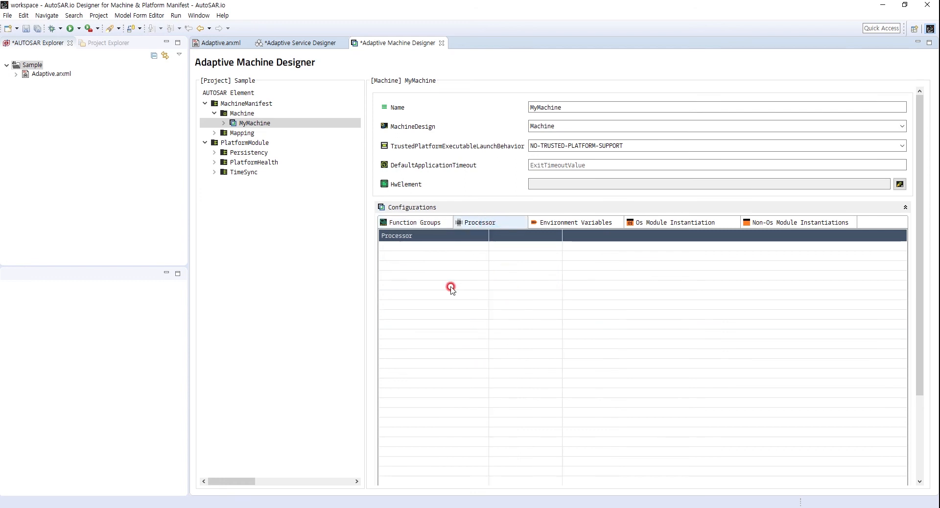
pyautogui.rightClick(422, 257)
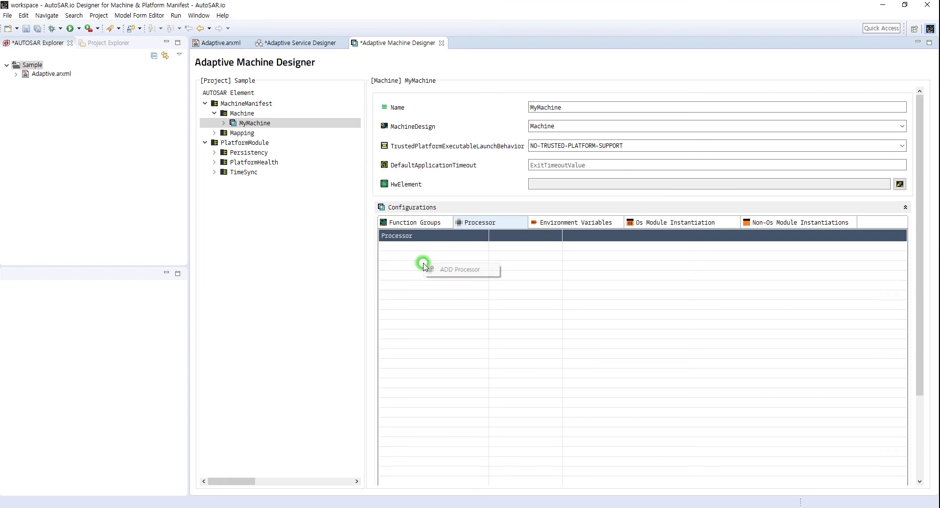
pyautogui.click(445, 269)
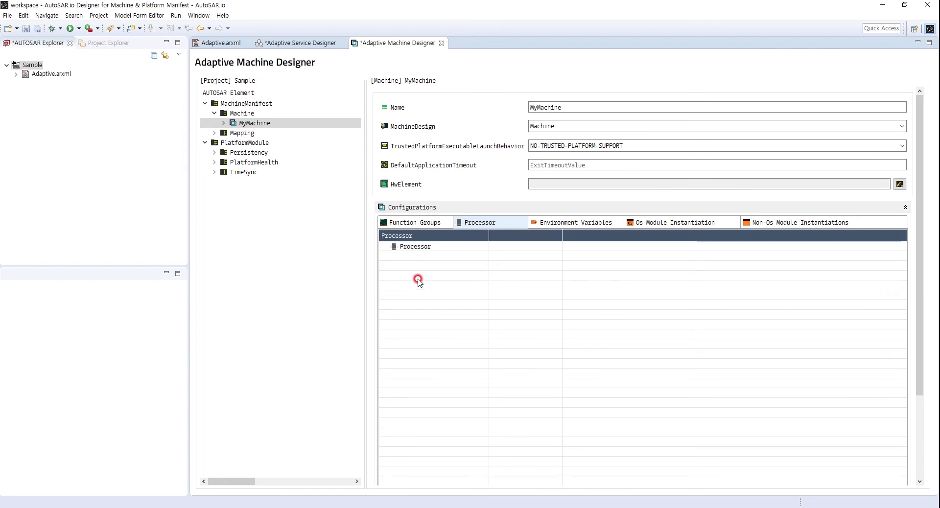
pyautogui.click(422, 246)
pyautogui.rightClick(423, 248)
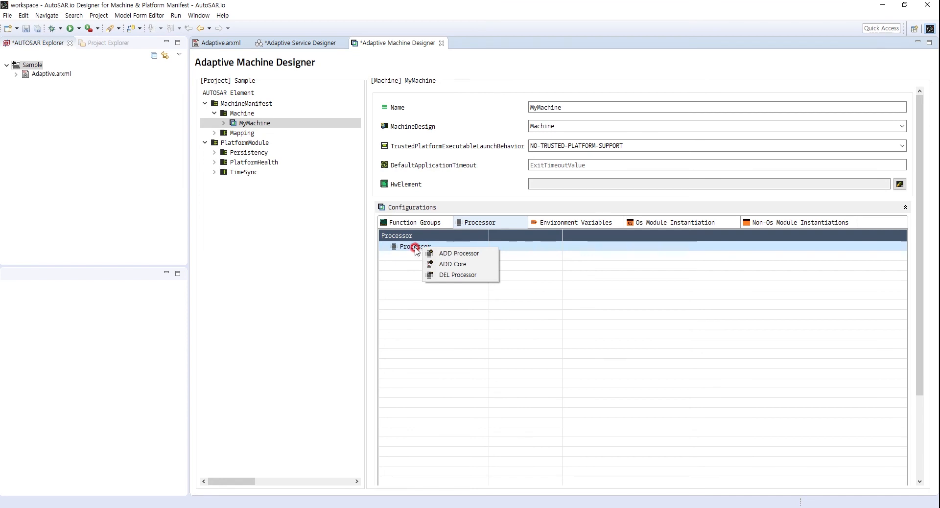
pyautogui.click(463, 266)
pyautogui.click(384, 246)
pyautogui.click(439, 285)
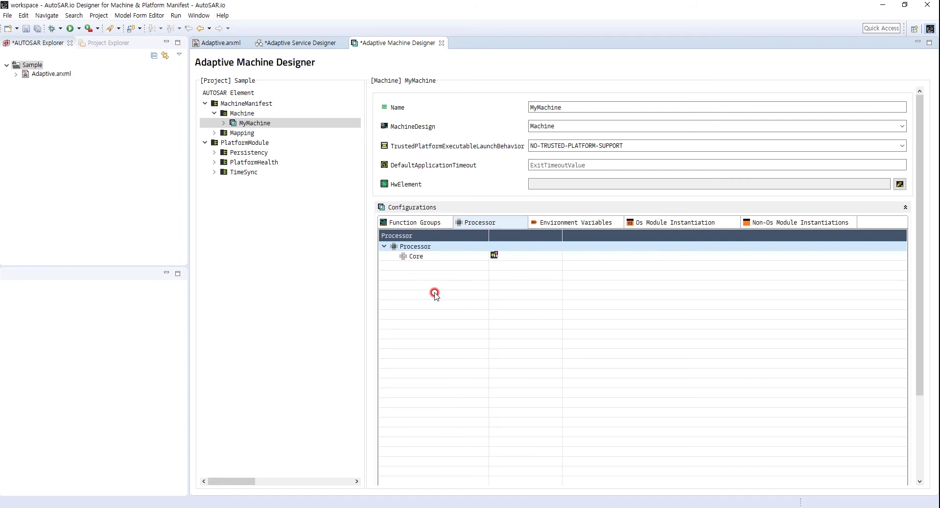
# Set the CoreId of the processor's core to 0.
pyautogui.click(513, 254)
pyautogui.click(518, 255)
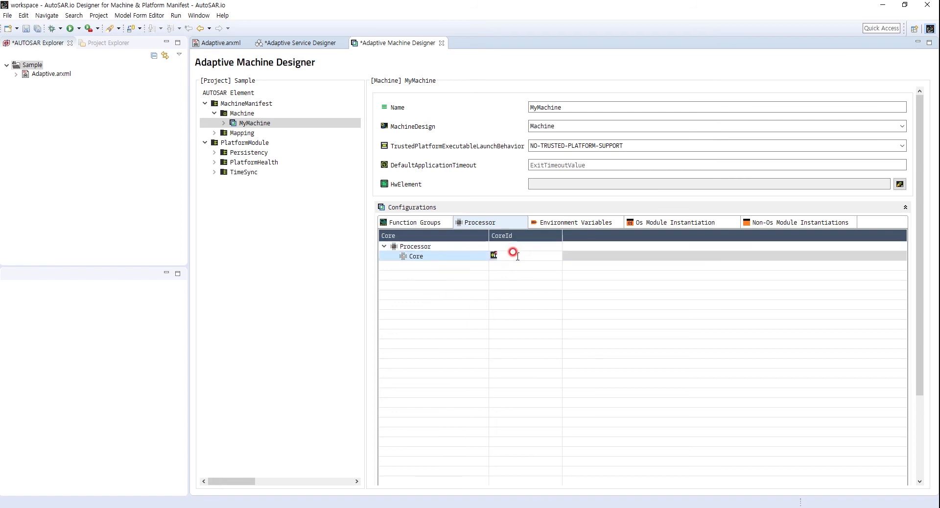
pyautogui.click(521, 305)
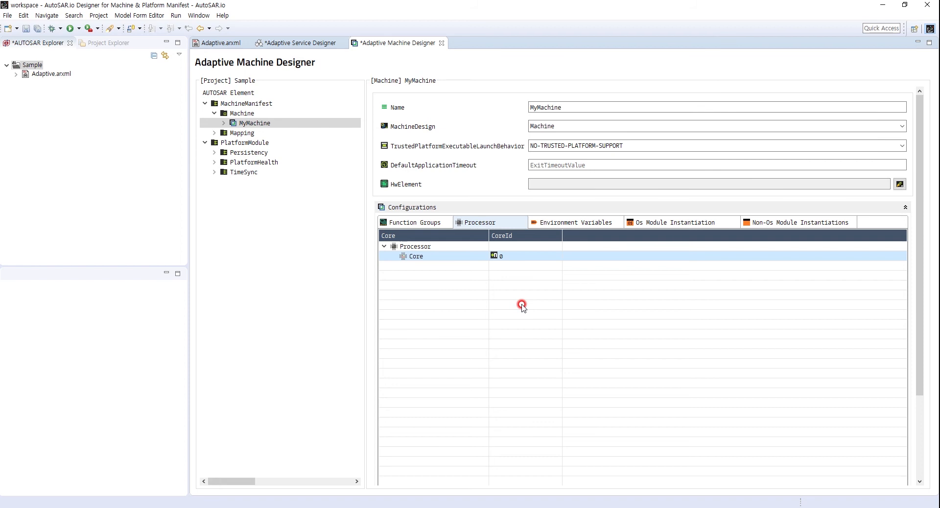
# Add an environment variable to MyMachine's configuration with the key ENV_KEY and the value ENV_VAL.
pyautogui.click(572, 224)
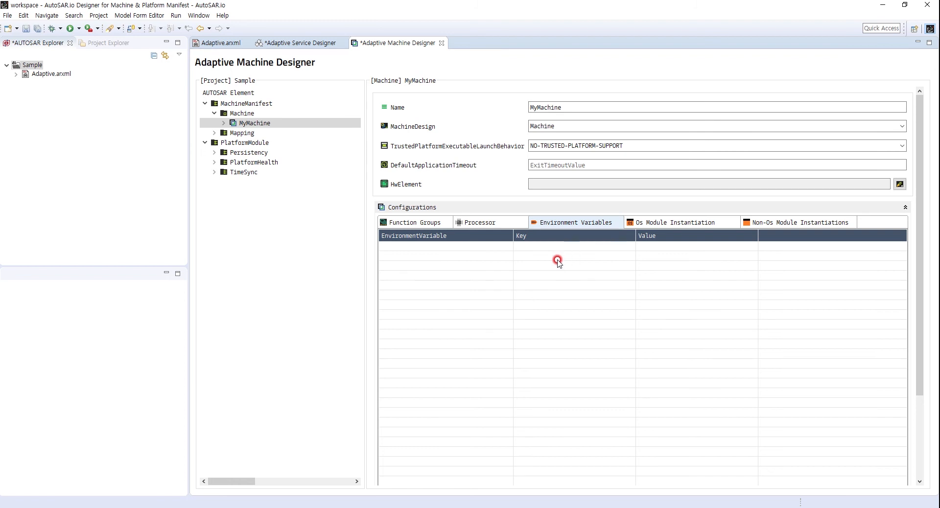
pyautogui.rightClick(449, 260)
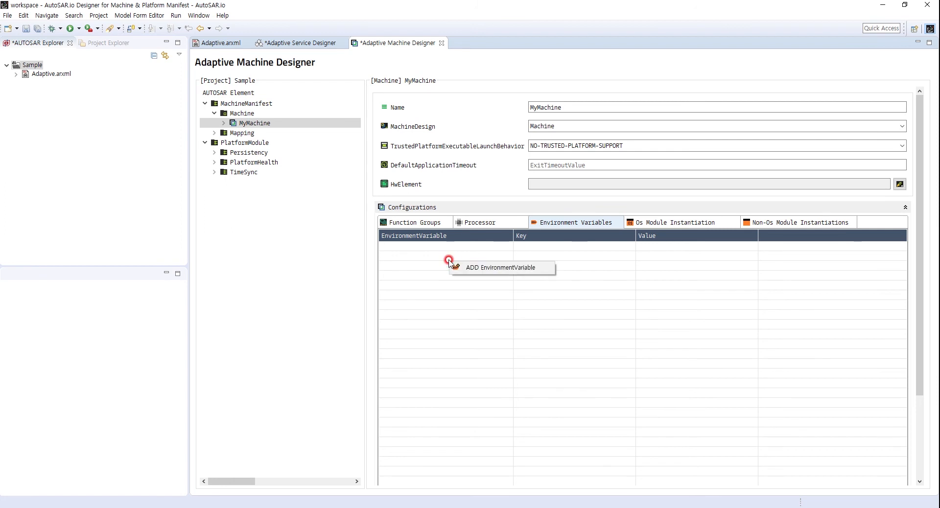
pyautogui.click(506, 270)
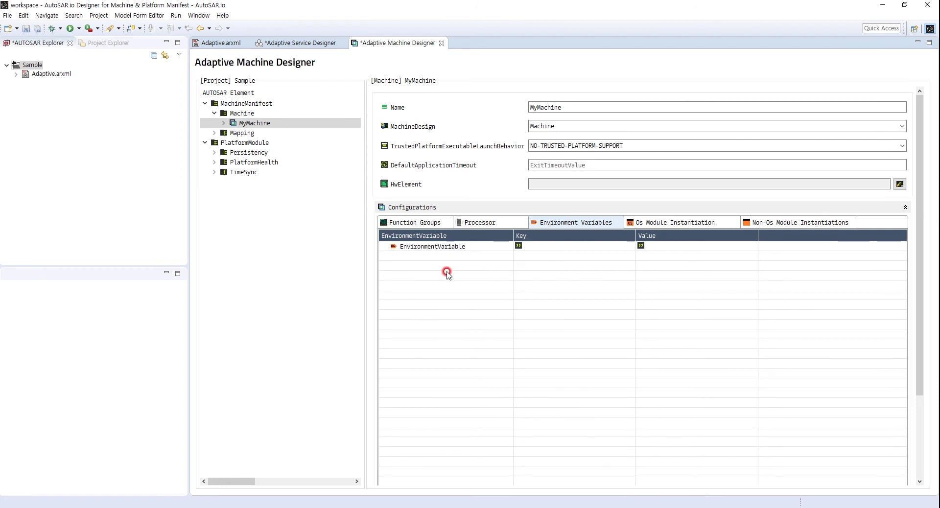
pyautogui.click(538, 246)
pyautogui.click(539, 246)
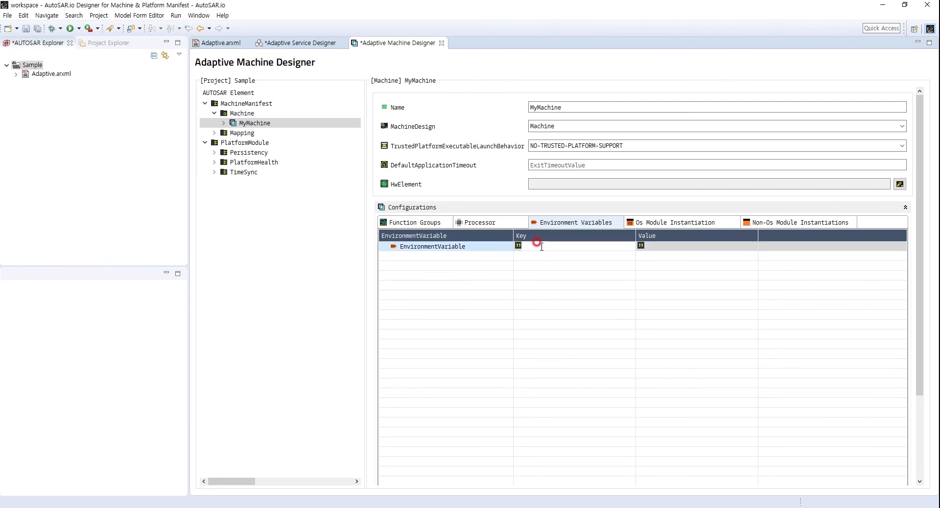
pyautogui.write('ENV_KEY')
pyautogui.click(656, 245)
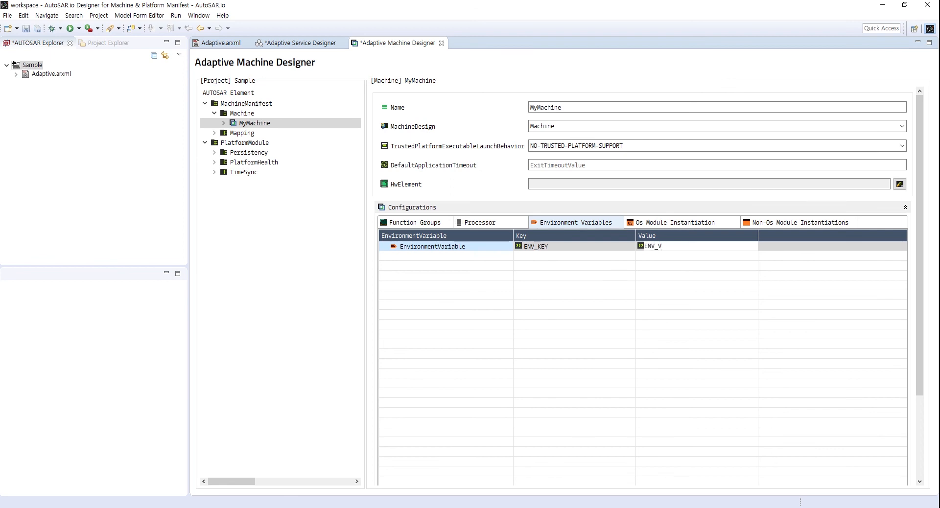
pyautogui.click(660, 248)
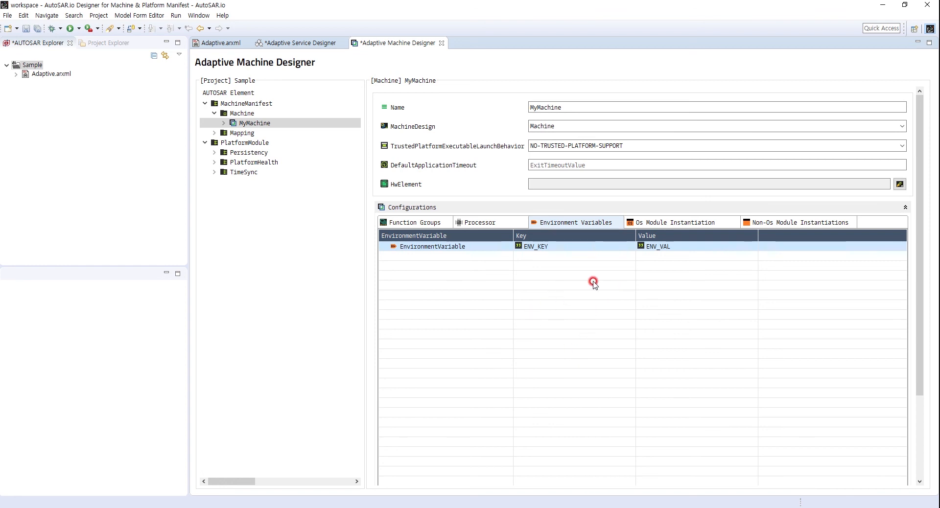
# Add an OS module instantiation to MyMachine and rename it LINUX.
pyautogui.click(685, 223)
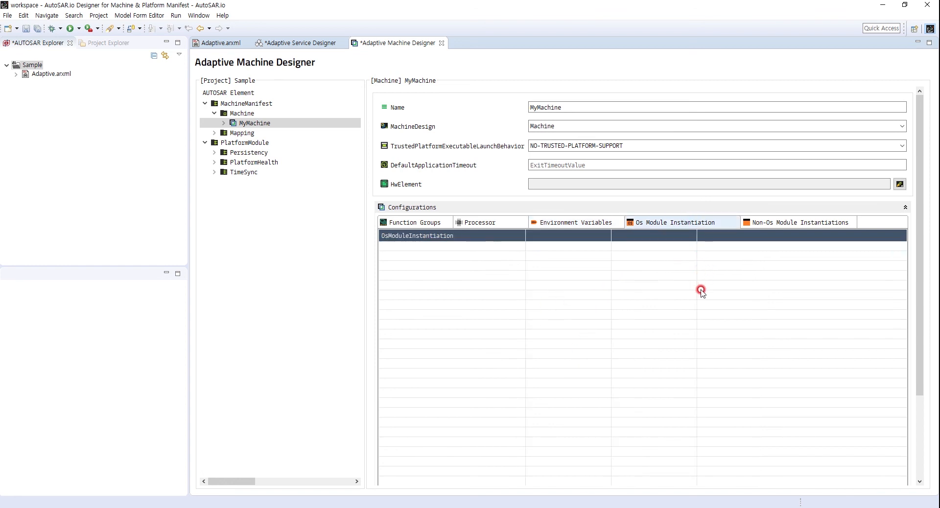
pyautogui.rightClick(431, 260)
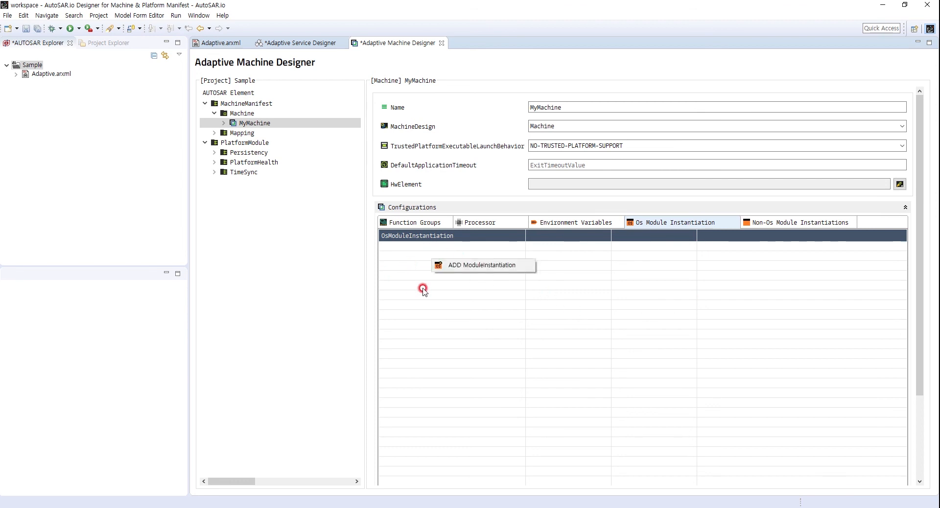
pyautogui.click(486, 267)
pyautogui.click(434, 248)
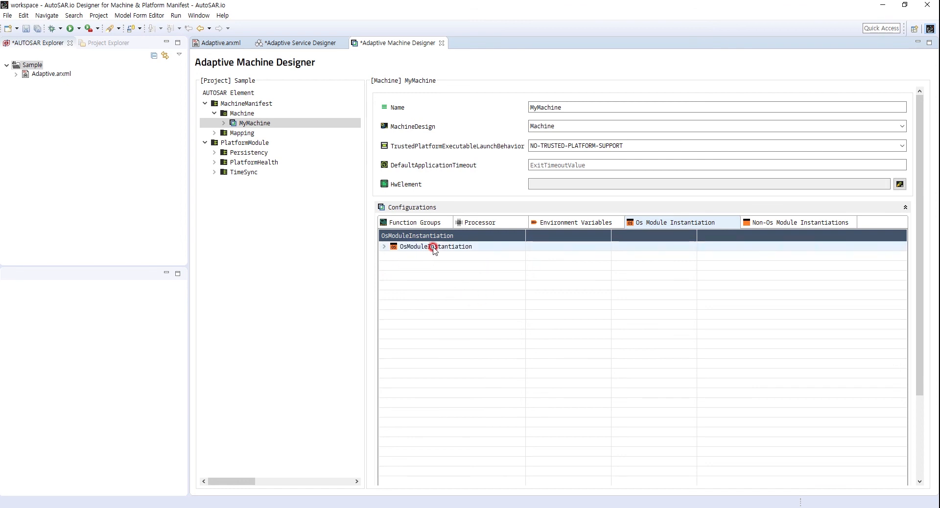
pyautogui.write('LIN')
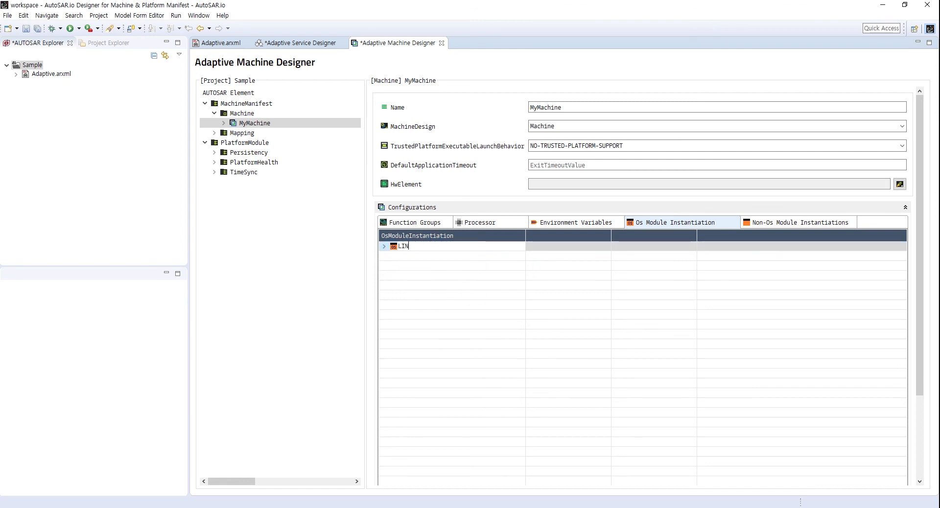
pyautogui.press('Return')
pyautogui.click(447, 260)
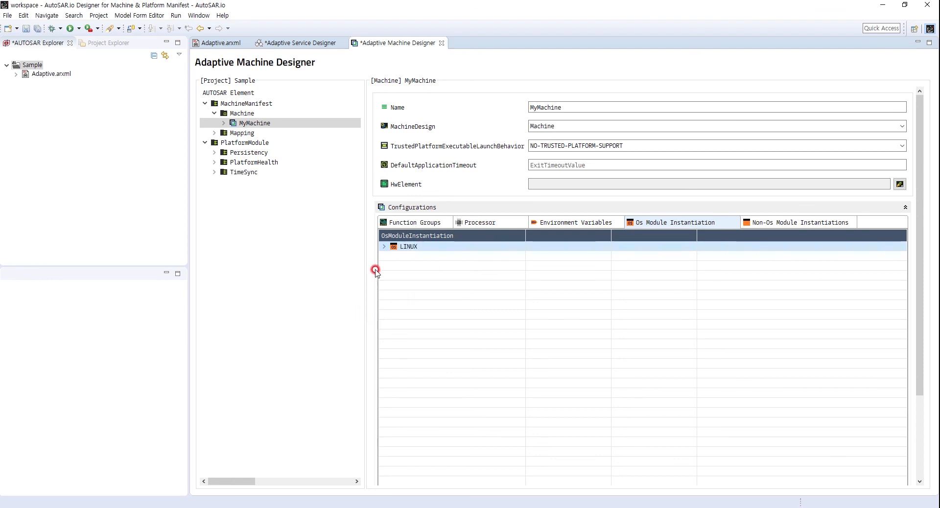
# Add a resource group to the LINUX module's ResourceGroup node and expand the node.
pyautogui.click(384, 247)
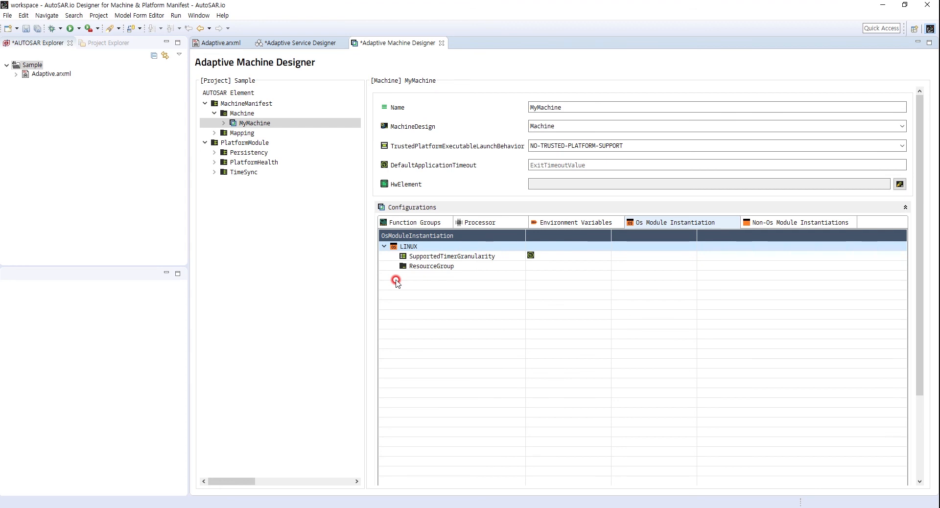
pyautogui.rightClick(425, 270)
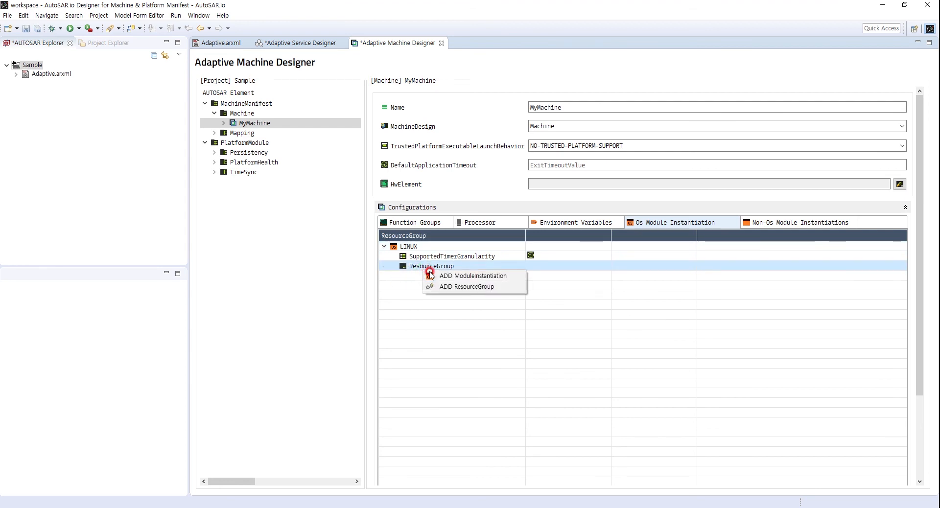
pyautogui.click(446, 287)
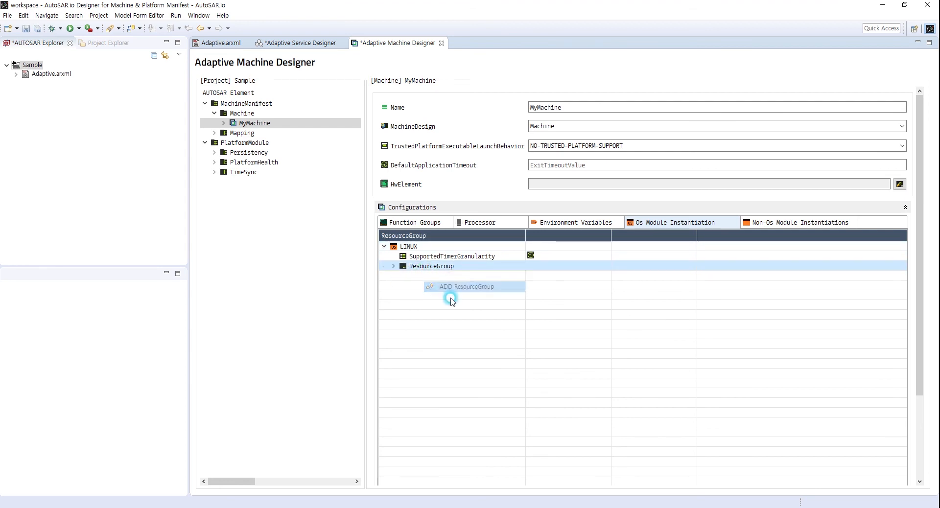
pyautogui.click(394, 265)
pyautogui.doubleClick(455, 276)
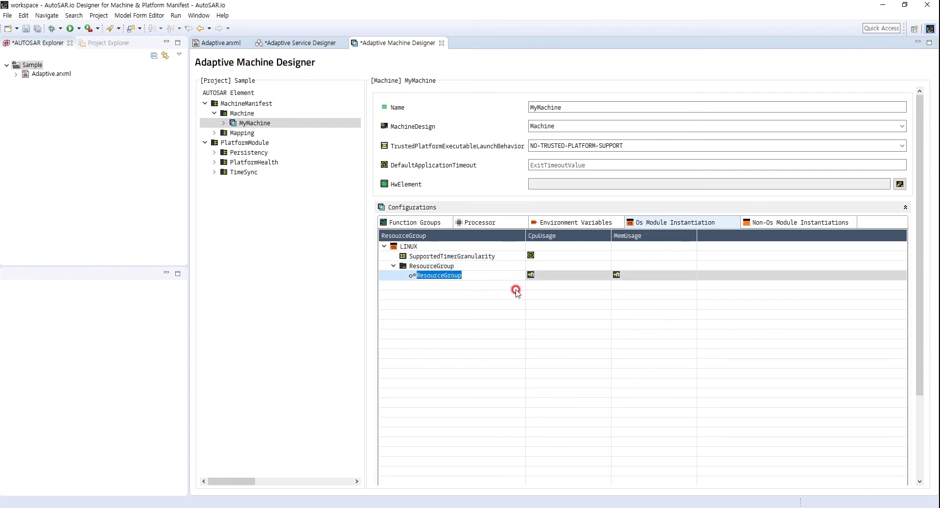
pyautogui.click(556, 278)
pyautogui.click(546, 274)
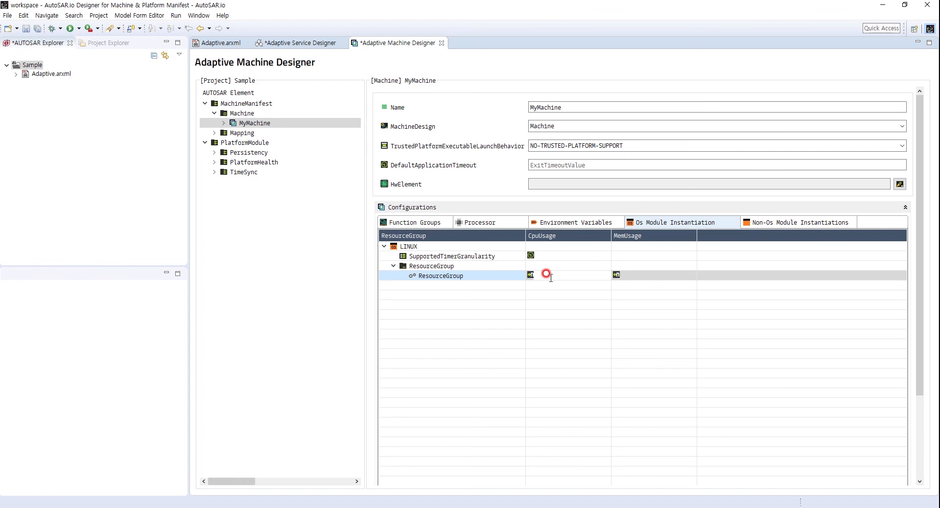
pyautogui.write('80')
pyautogui.click(550, 278)
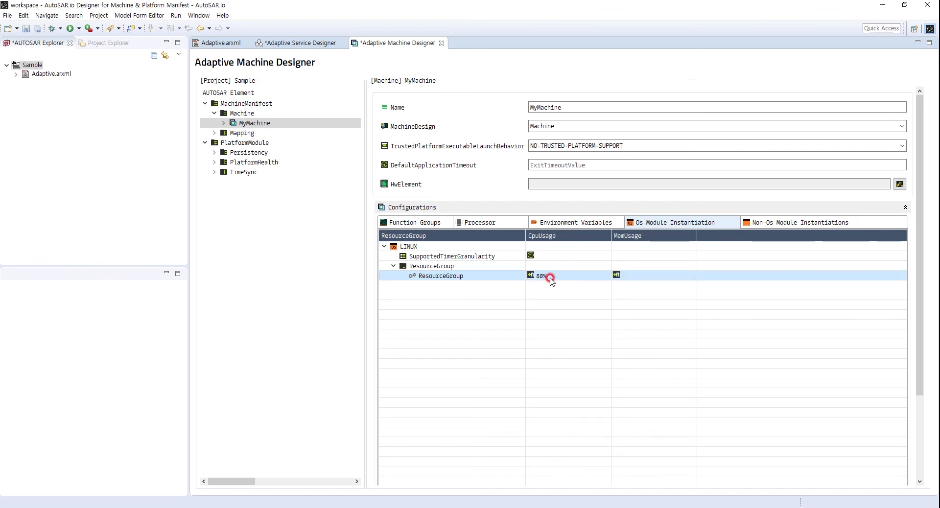
pyautogui.click(630, 282)
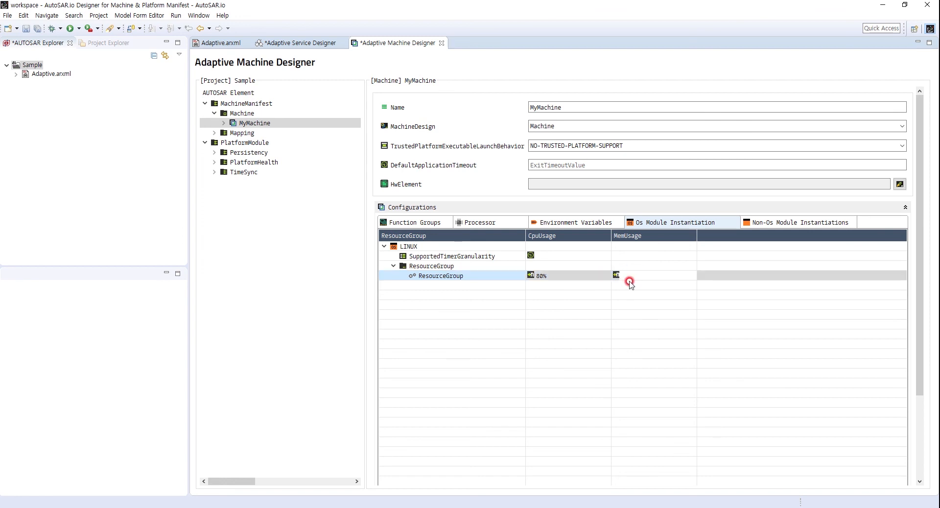
pyautogui.write('1')
pyautogui.write('073741824')
pyautogui.click(629, 281)
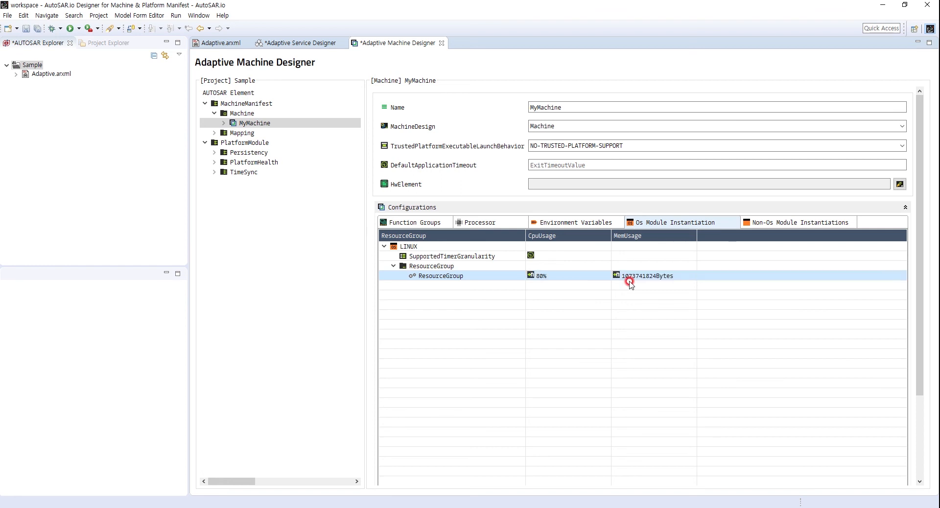